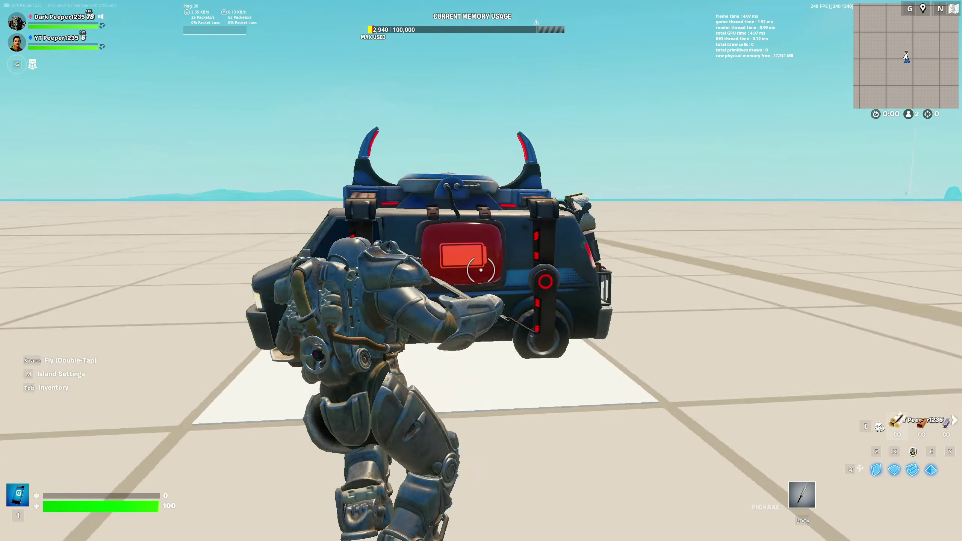
Step: Walk up to the existing Reboot Van and back away, twice, to inspect it
{"action": "key", "text": "w"}
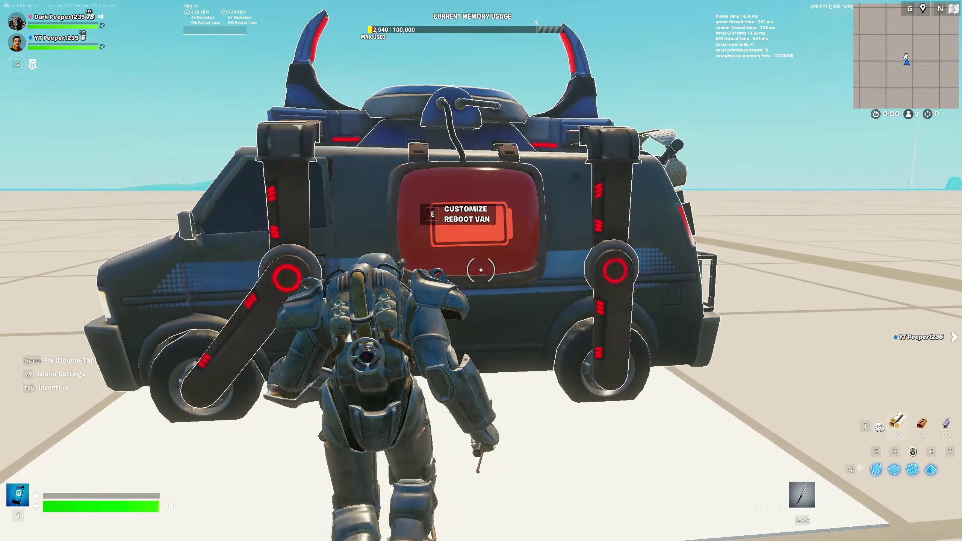
{"action": "key", "text": "s"}
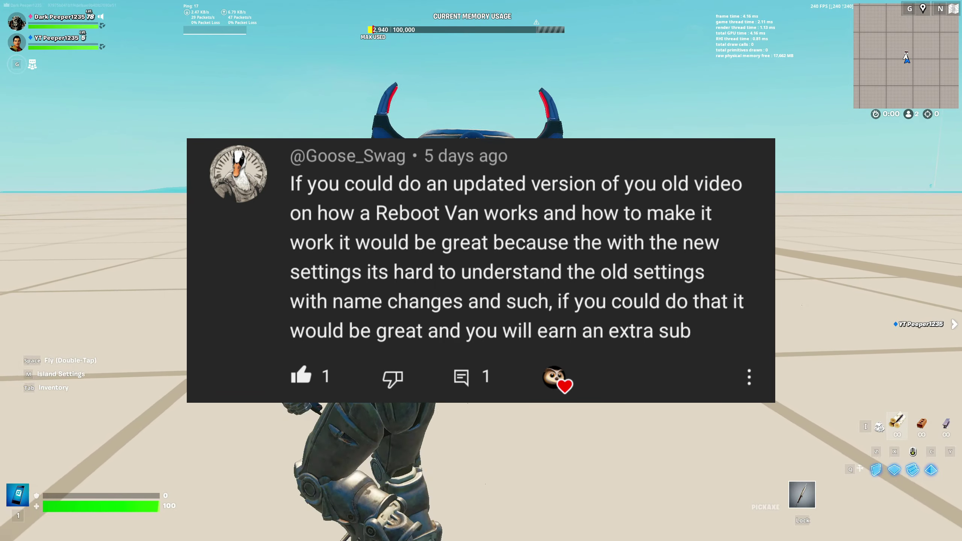
{"action": "key", "text": "w"}
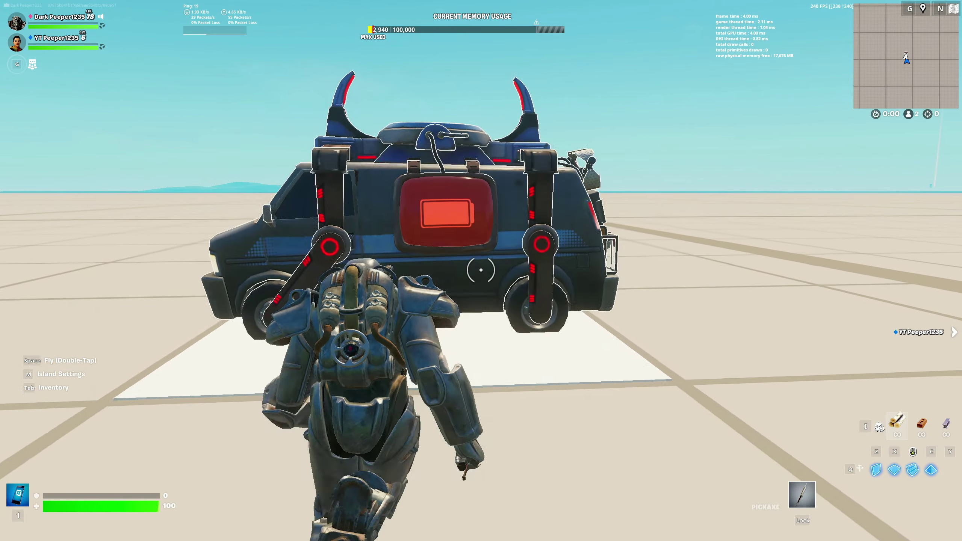
{"action": "key", "text": "s"}
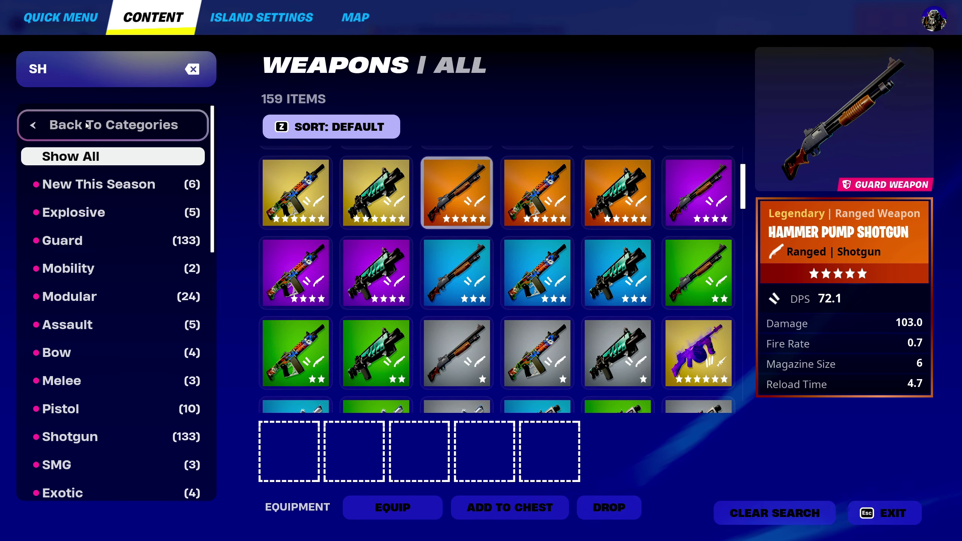
Step: Search the Devices content for 'Reb' and select the Reboot Van
{"action": "left_click", "coordinate": [95, 123]}
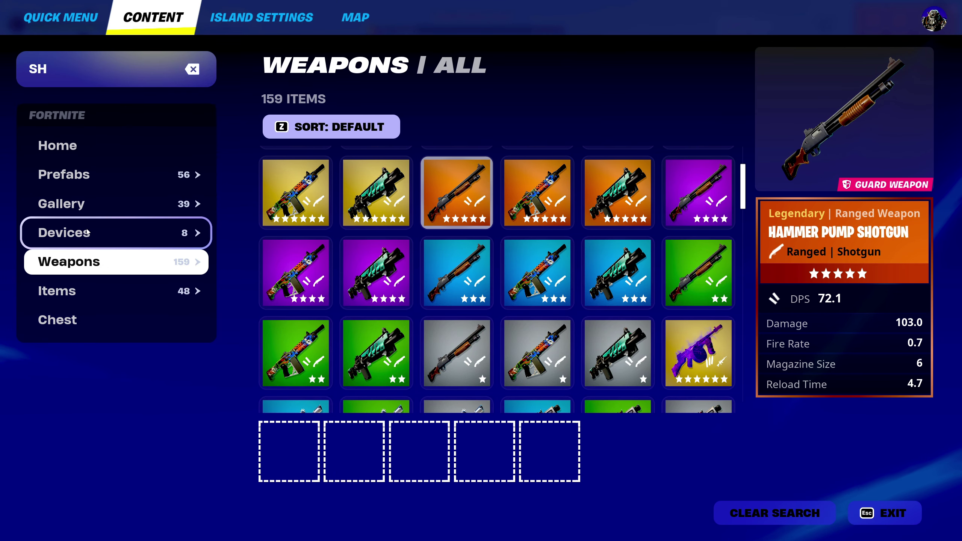
{"action": "left_click", "coordinate": [113, 228]}
{"action": "type", "text": "\\"}
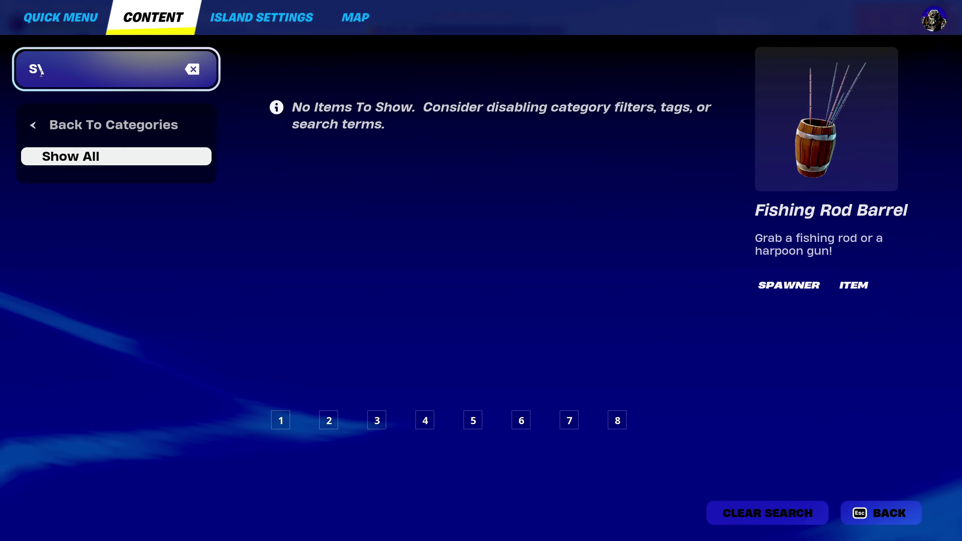
{"action": "key", "text": "BackSpace"}
{"action": "key", "text": "BackSpace"}
{"action": "type", "text": "rEVB"}
{"action": "key", "text": "BackSpace"}
{"action": "key", "text": "BackSpace"}
{"action": "key", "text": "BackSpace"}
{"action": "key", "text": "BackSpace"}
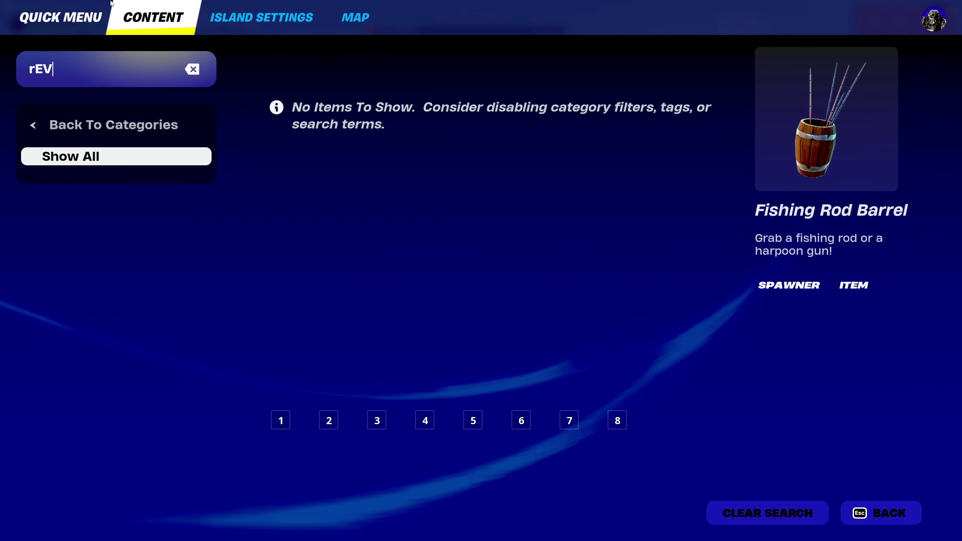
{"action": "type", "text": "r"}
{"action": "key", "text": "BackSpace"}
{"action": "type", "text": "Rev"}
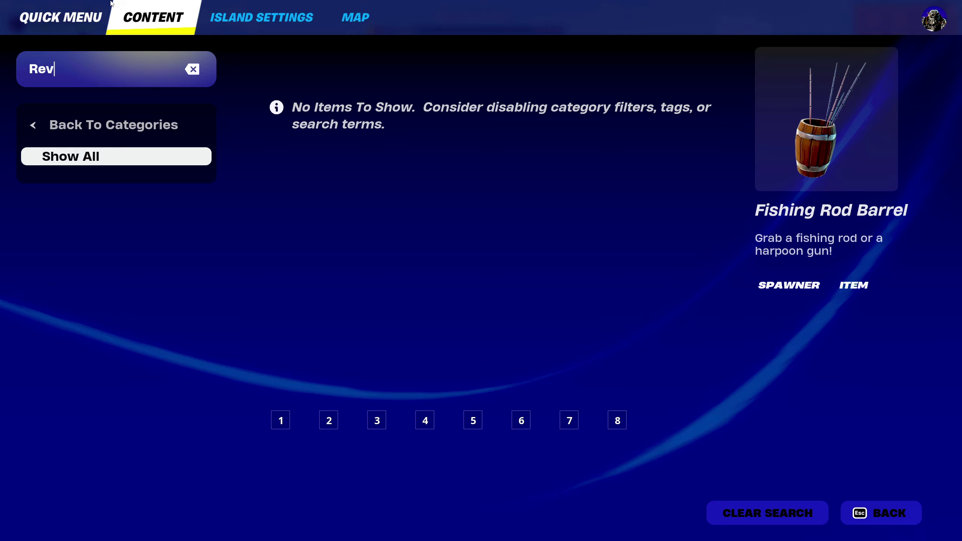
{"action": "key", "text": "BackSpace"}
{"action": "type", "text": "b"}
{"action": "left_click", "coordinate": [295, 186]}
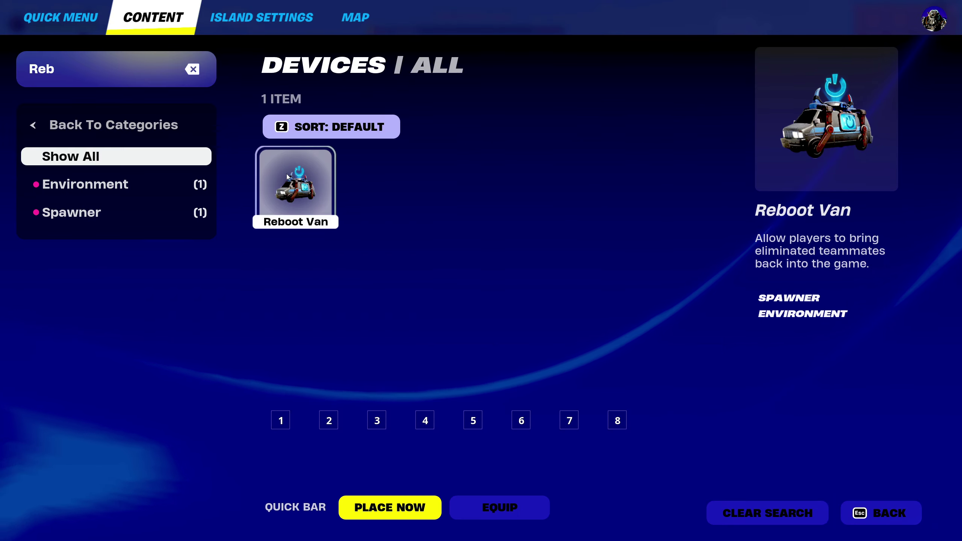
Step: Place a rotated, enlarged Reboot Van on the island, then reposition it once
{"action": "left_click", "coordinate": [395, 507]}
{"action": "key", "text": "r"}
{"action": "key", "text": "r"}
{"action": "key", "text": "r"}
{"action": "key", "text": "r"}
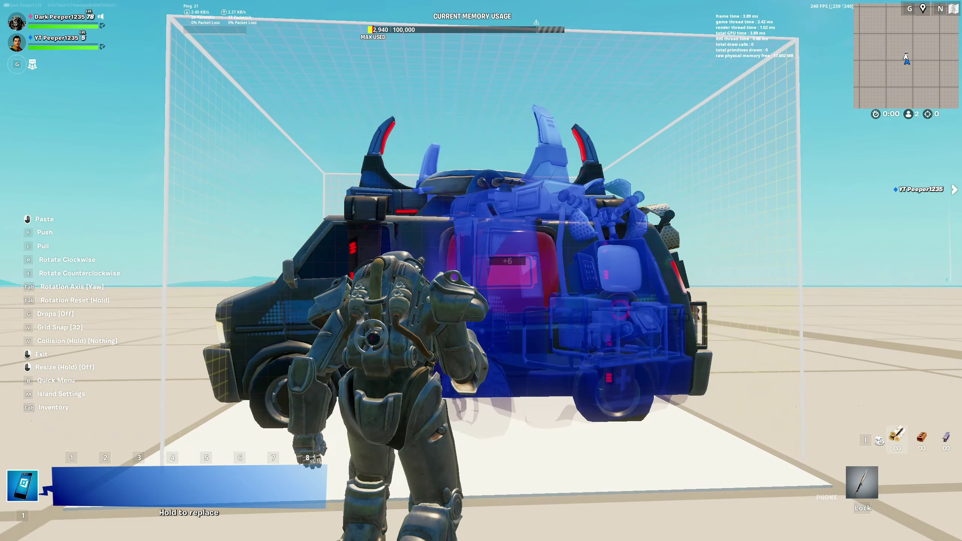
{"action": "key", "text": "r"}
{"action": "key", "text": "r"}
{"action": "key", "text": "r"}
{"action": "key", "text": "r"}
{"action": "key", "text": "r"}
{"action": "key", "text": "r"}
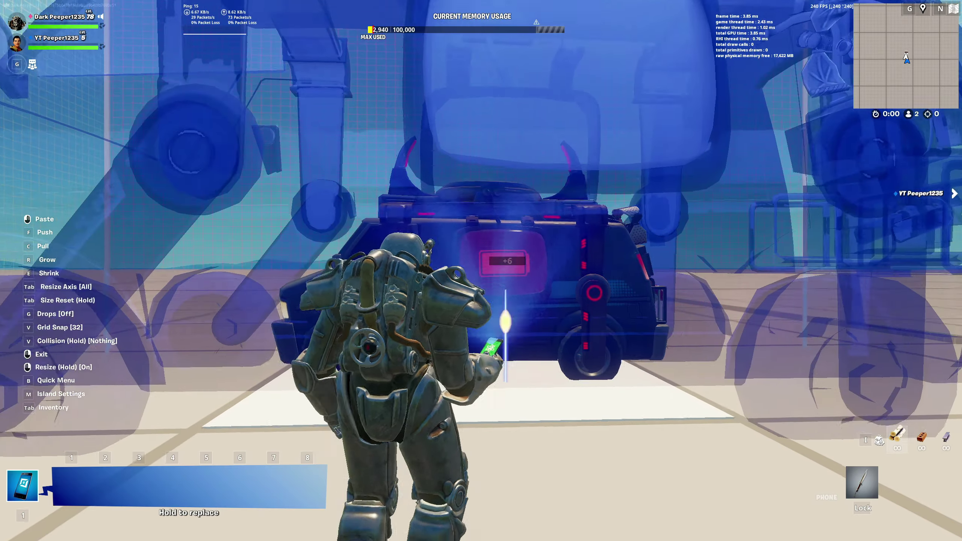
{"action": "left_click", "coordinate": [480, 269]}
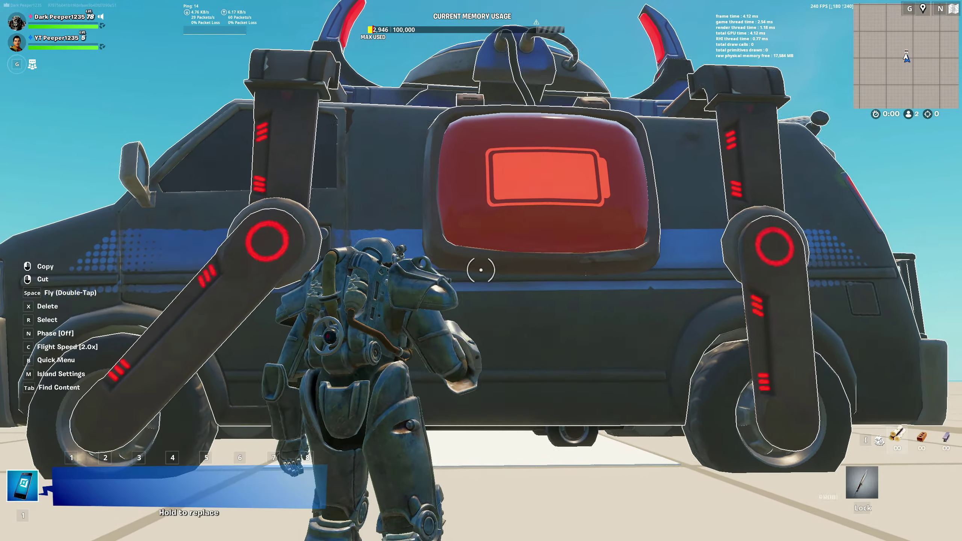
{"action": "left_click", "coordinate": [481, 270]}
{"action": "left_click", "coordinate": [481, 270]}
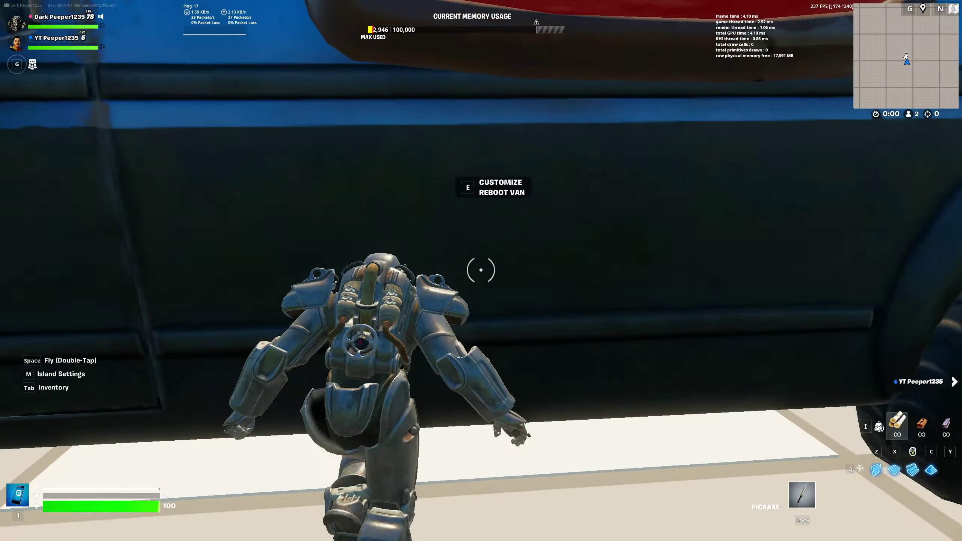
Step: Reset all of the new Reboot Van's settings to their defaults
{"action": "key", "text": "e"}
{"action": "left_click", "coordinate": [18, 511]}
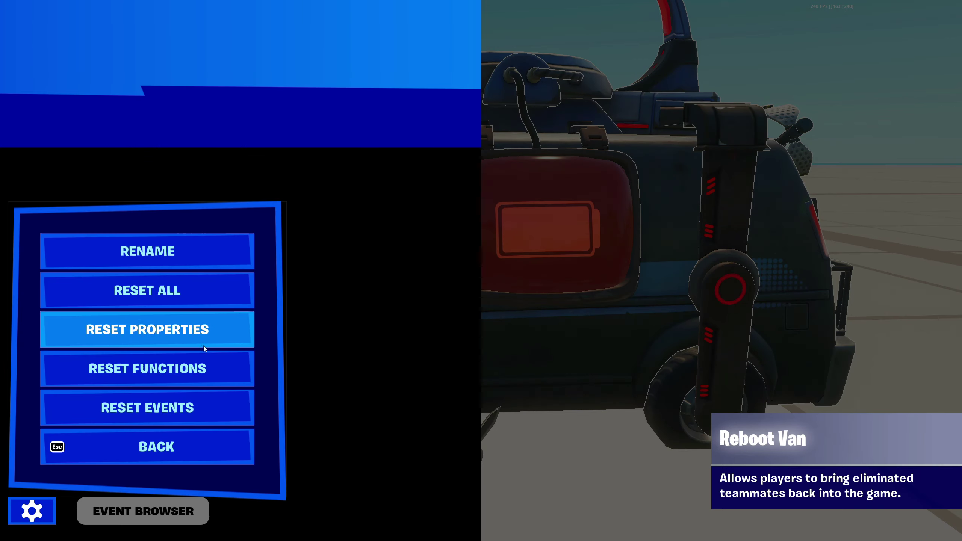
{"action": "left_click", "coordinate": [204, 297]}
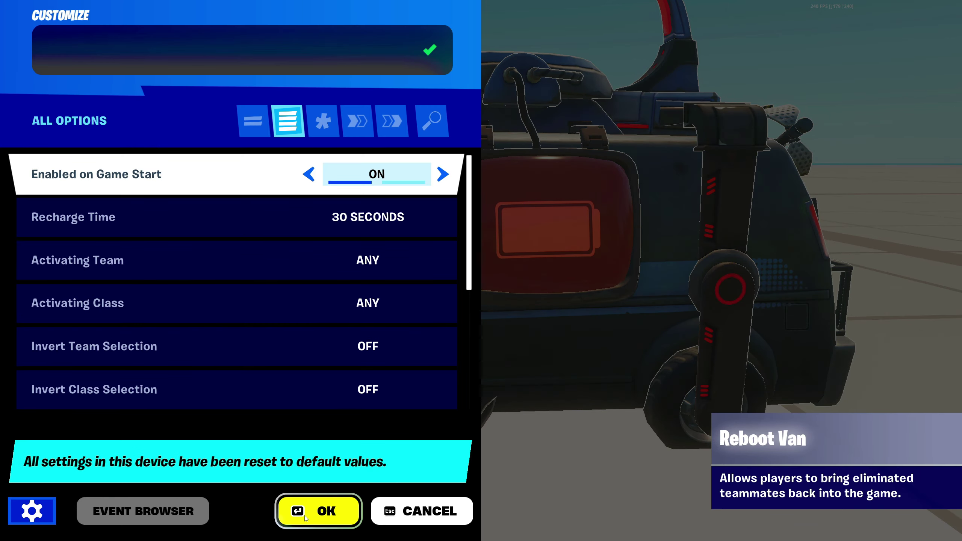
{"action": "left_click", "coordinate": [304, 515]}
Step: Turn Enabled on Game Start off and view the van's Functions list
{"action": "key", "text": "e"}
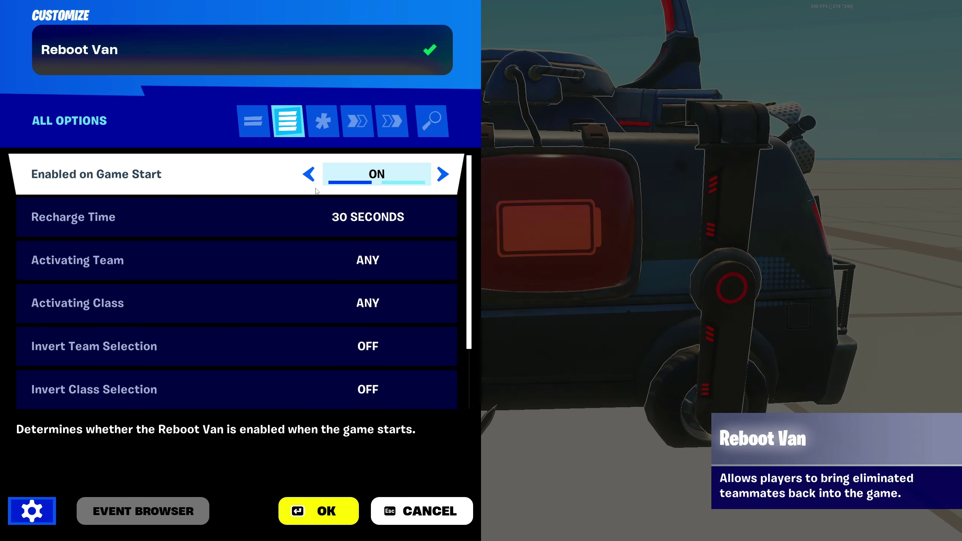
{"action": "left_click", "coordinate": [377, 181]}
{"action": "left_click", "coordinate": [364, 128]}
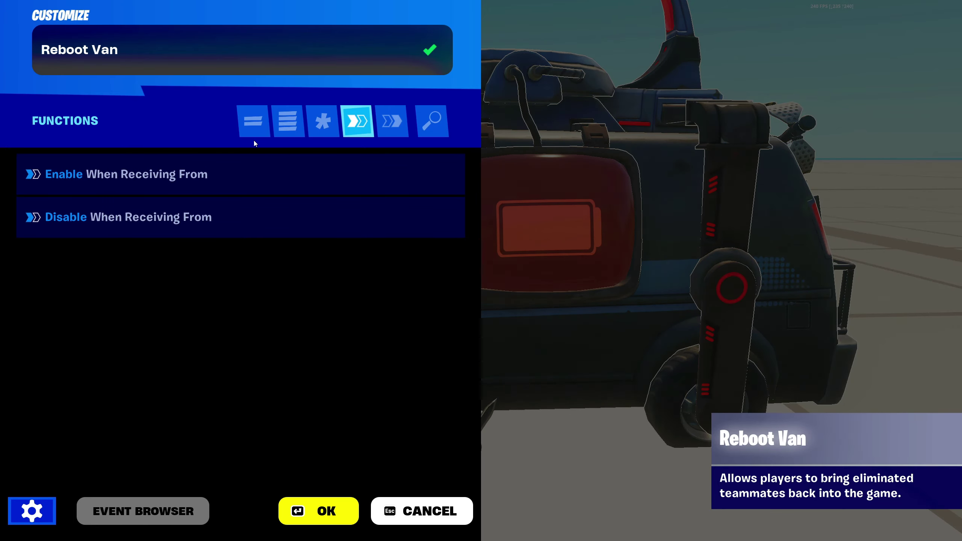
Step: Turn Enabled on Game Start back on and lower Recharge Time to 0
{"action": "left_click", "coordinate": [271, 135]}
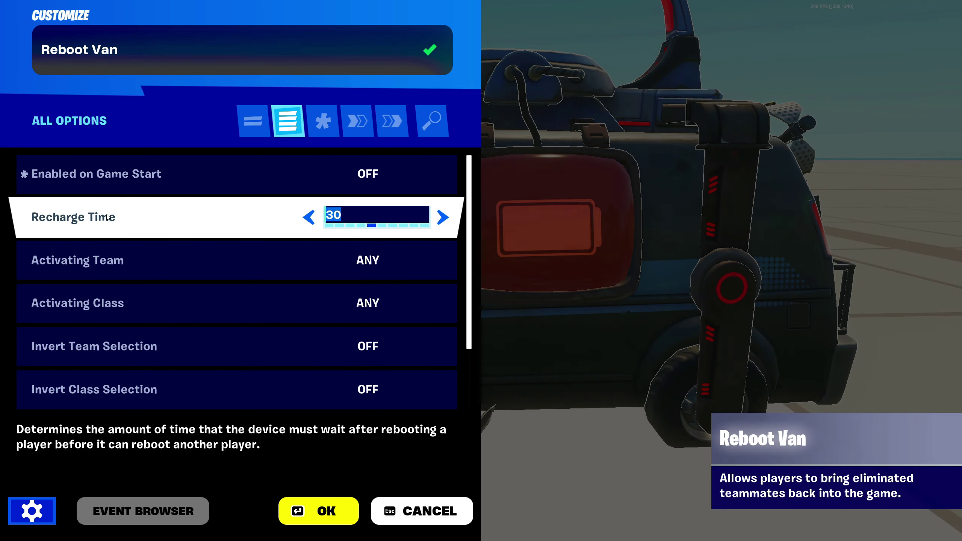
{"action": "left_click", "coordinate": [342, 167]}
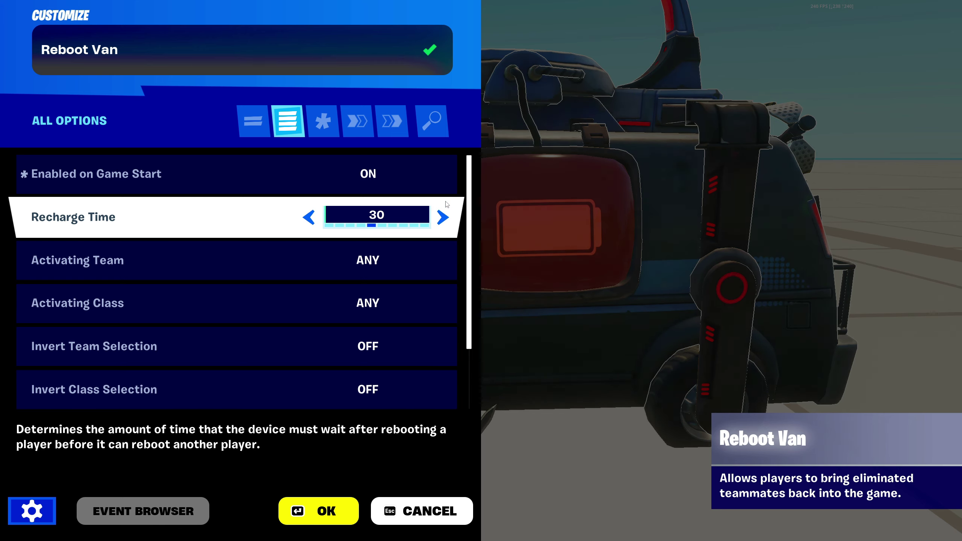
{"action": "left_click", "coordinate": [308, 217]}
{"action": "left_click", "coordinate": [308, 217]}
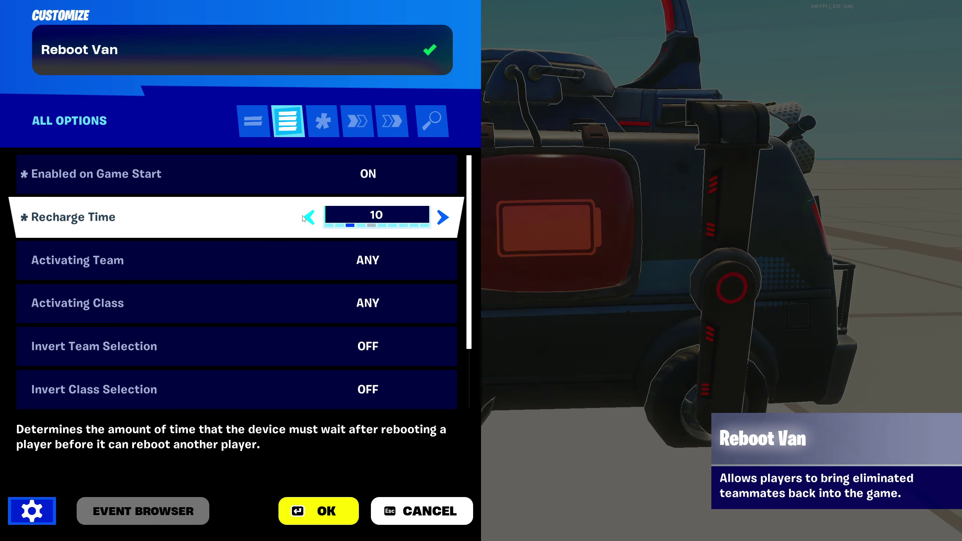
{"action": "left_click", "coordinate": [309, 217]}
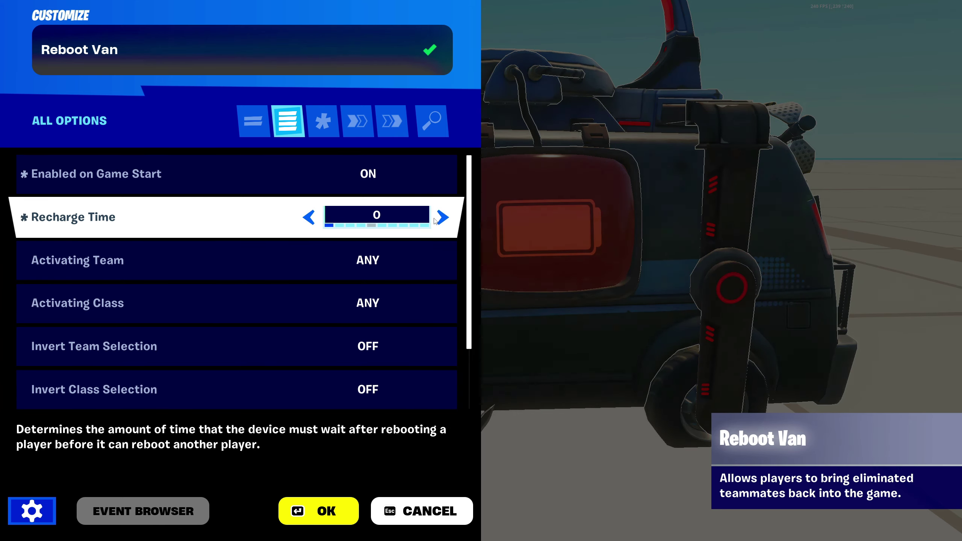
Step: Wrap Recharge Time around to 3600, then step it down to 5 seconds
{"action": "double_click", "coordinate": [443, 219]}
{"action": "double_click", "coordinate": [443, 219]}
{"action": "double_click", "coordinate": [442, 219]}
{"action": "double_click", "coordinate": [442, 219]}
{"action": "left_click", "coordinate": [439, 219]}
{"action": "left_click", "coordinate": [308, 219]}
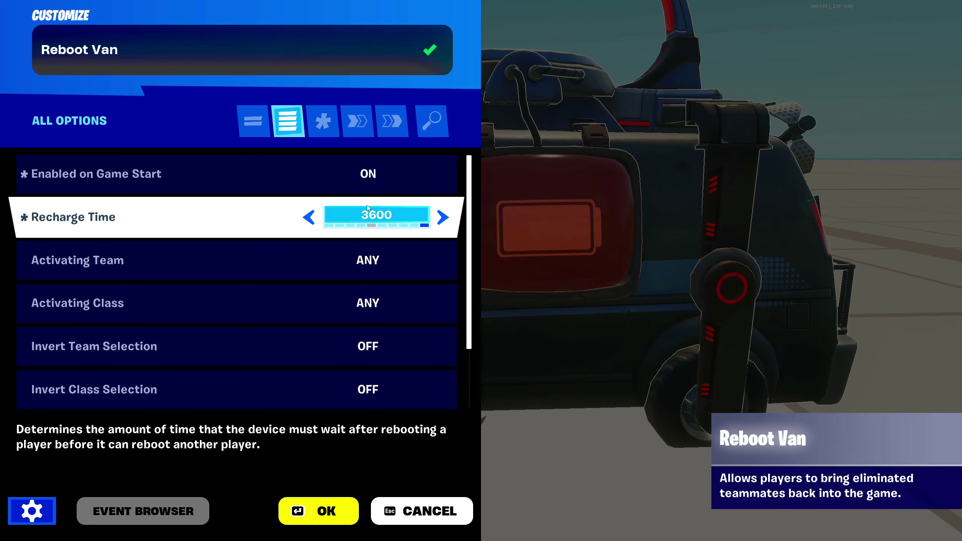
{"action": "double_click", "coordinate": [313, 220]}
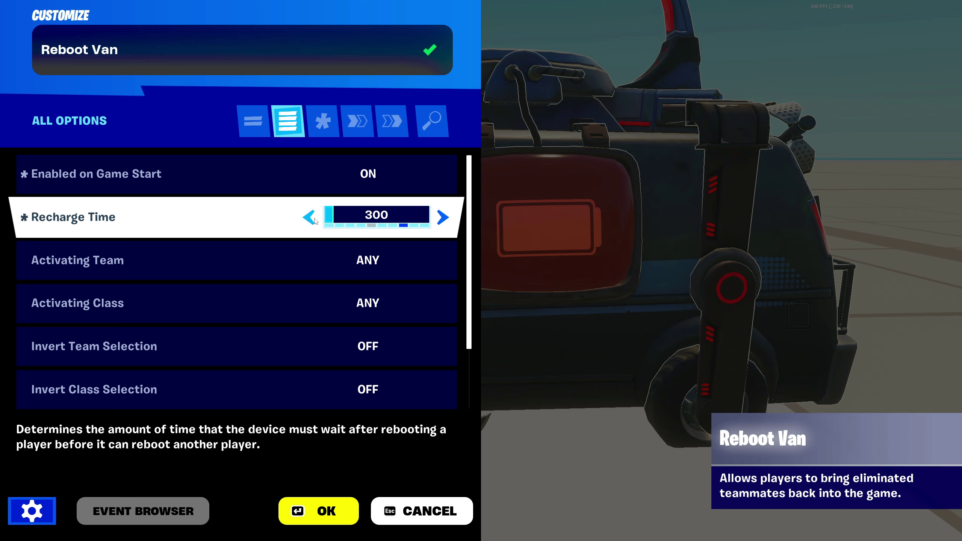
{"action": "double_click", "coordinate": [310, 221]}
{"action": "left_click", "coordinate": [308, 222]}
{"action": "left_click", "coordinate": [308, 222]}
{"action": "double_click", "coordinate": [309, 224]}
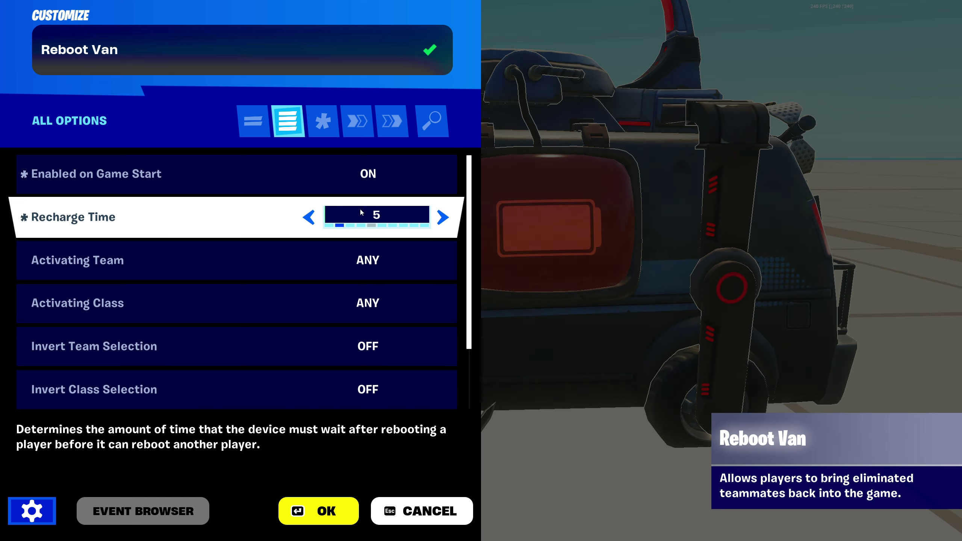
{"action": "scroll", "coordinate": [360, 212], "scroll_direction": "down", "scroll_amount": 1}
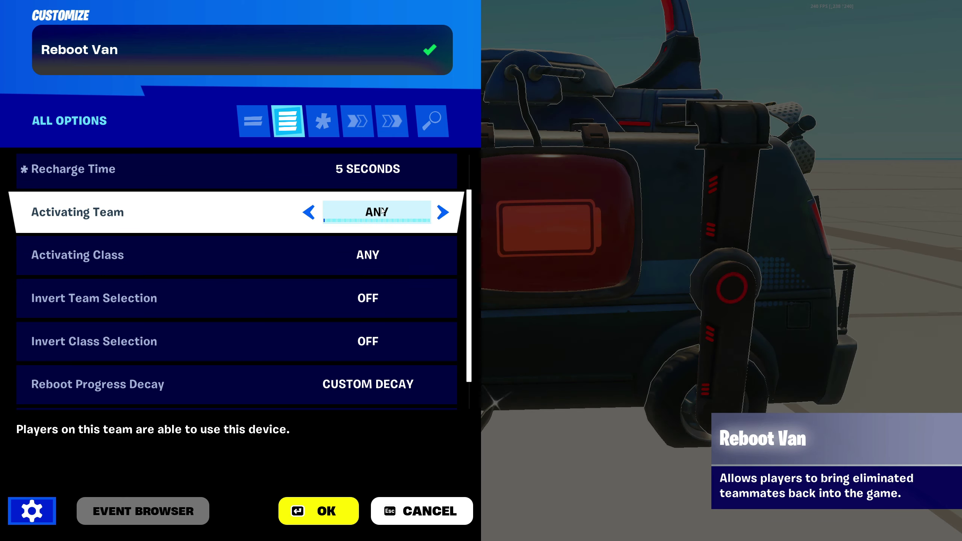
{"action": "left_click", "coordinate": [439, 215]}
{"action": "left_click", "coordinate": [308, 211]}
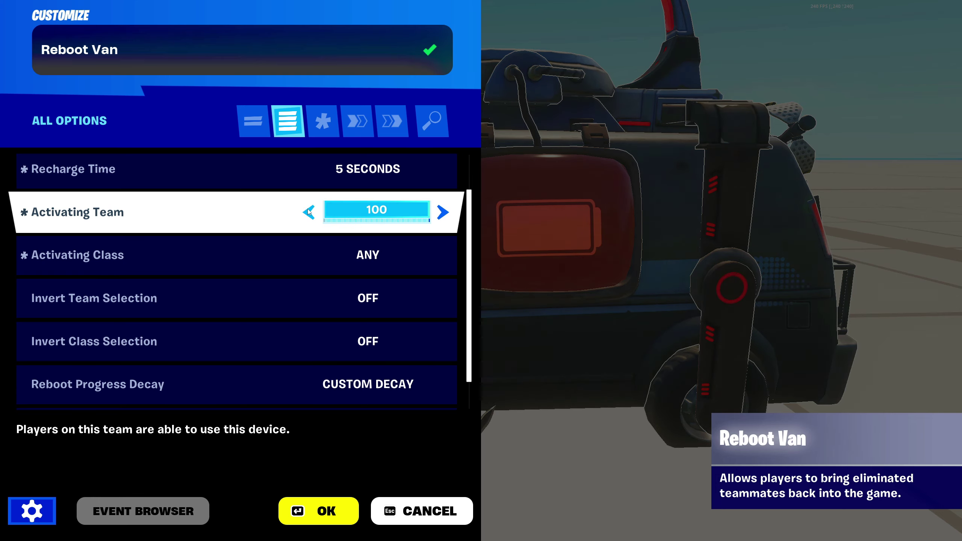
{"action": "left_click", "coordinate": [440, 216]}
{"action": "left_click", "coordinate": [360, 258]}
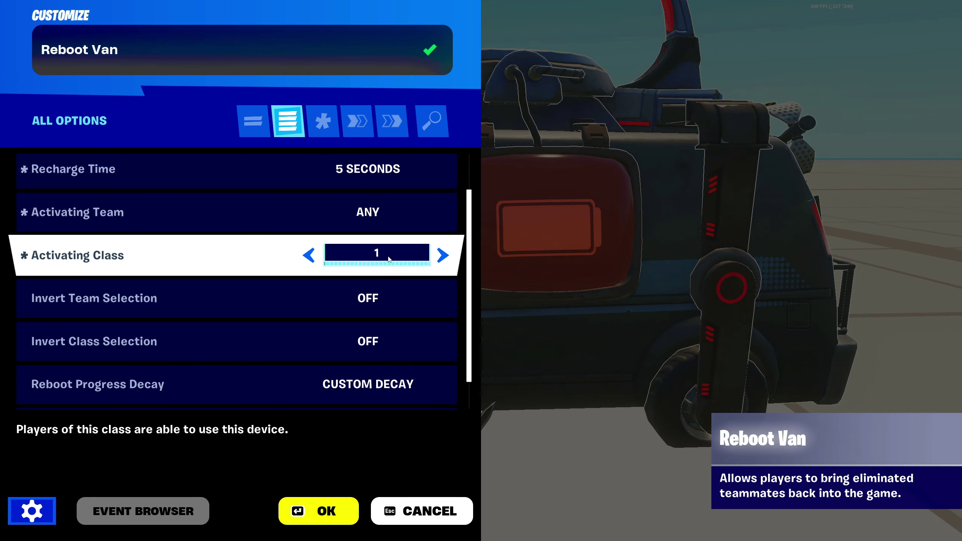
{"action": "left_click", "coordinate": [309, 255]}
{"action": "left_click", "coordinate": [309, 255]}
{"action": "left_click", "coordinate": [309, 255]}
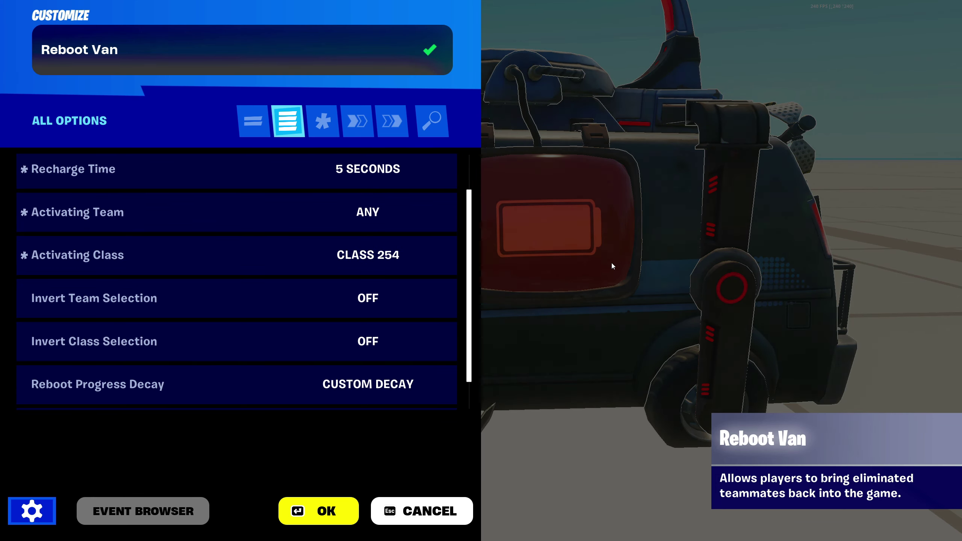
{"action": "left_click", "coordinate": [442, 256]}
{"action": "left_click", "coordinate": [443, 256]}
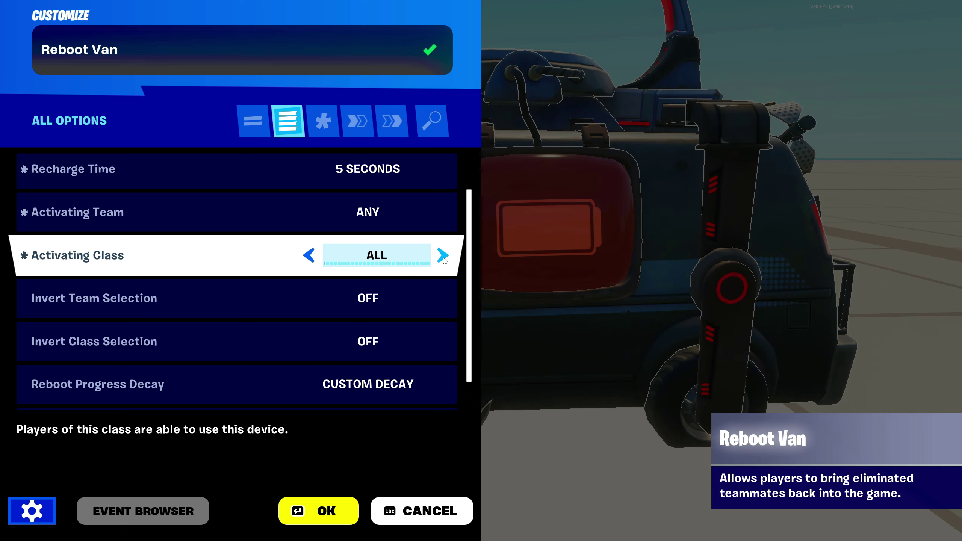
{"action": "left_click", "coordinate": [310, 261]}
{"action": "left_click", "coordinate": [310, 260]}
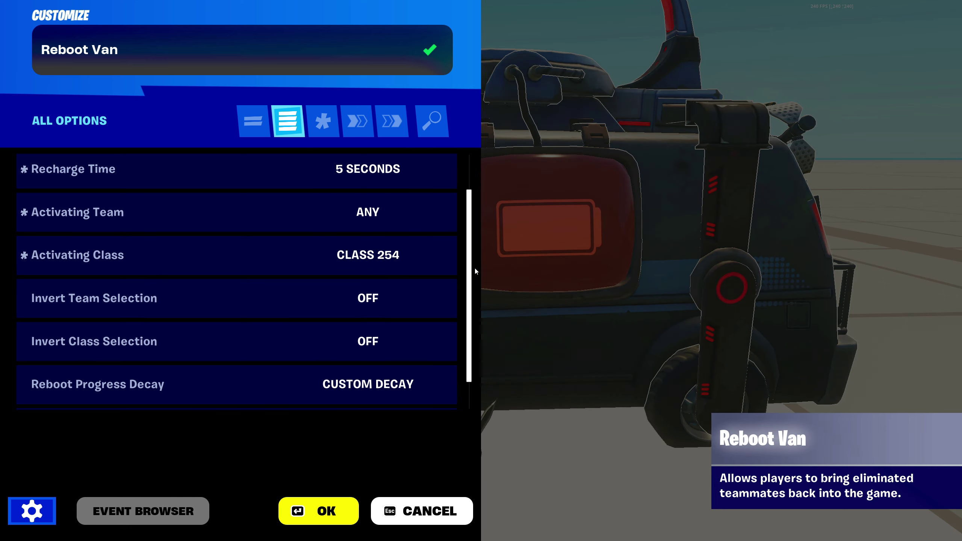
{"action": "left_click", "coordinate": [439, 253]}
{"action": "left_click", "coordinate": [439, 253]}
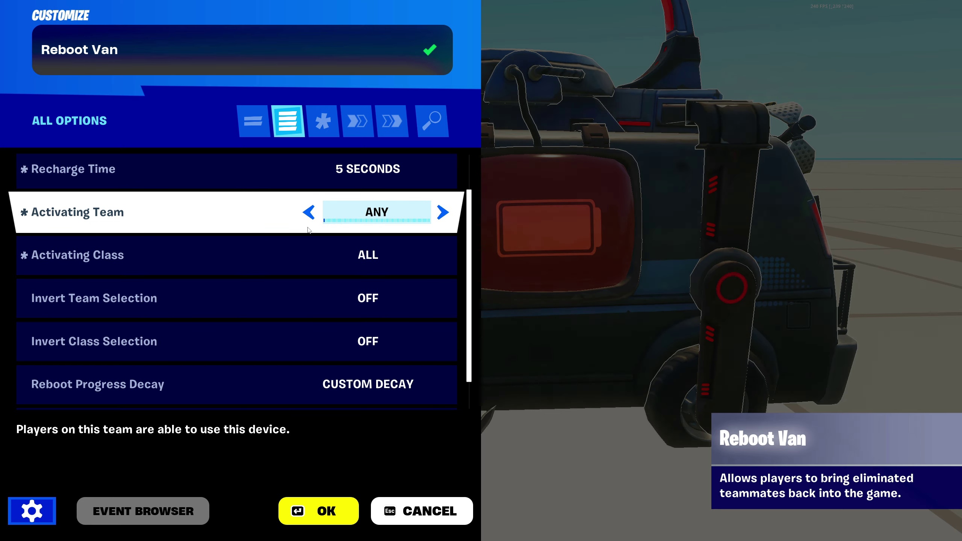
{"action": "left_click", "coordinate": [317, 254]}
{"action": "left_click", "coordinate": [316, 254]}
{"action": "scroll", "coordinate": [56, 263], "scroll_direction": "down", "scroll_amount": 1}
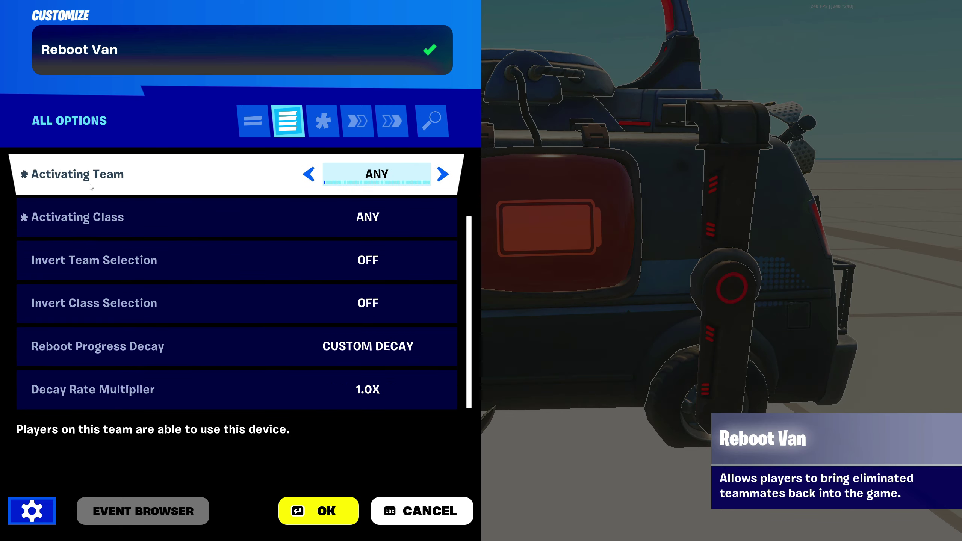
{"action": "left_click", "coordinate": [442, 174]}
{"action": "left_click", "coordinate": [441, 175]}
{"action": "left_click", "coordinate": [308, 174]}
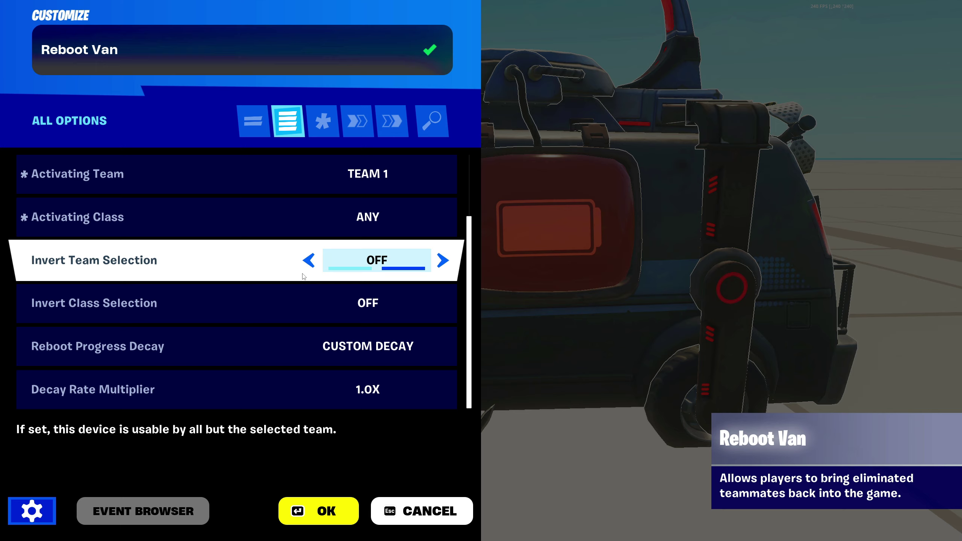
{"action": "left_click", "coordinate": [377, 267]}
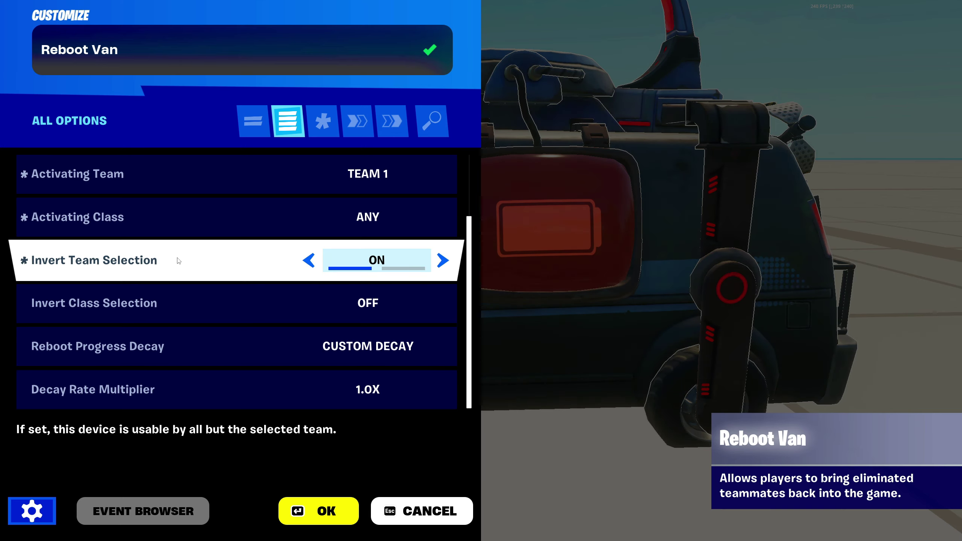
{"action": "left_click", "coordinate": [360, 185]}
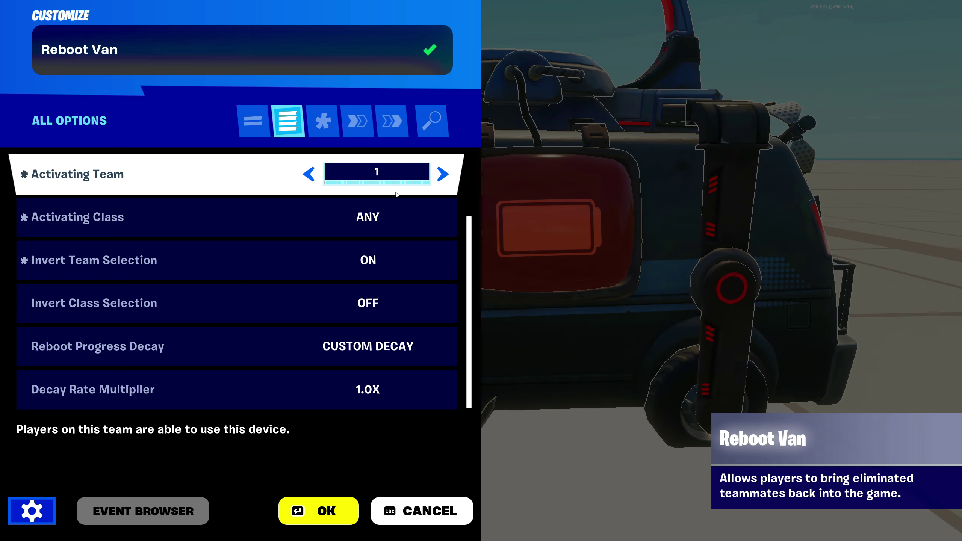
{"action": "left_click", "coordinate": [362, 266]}
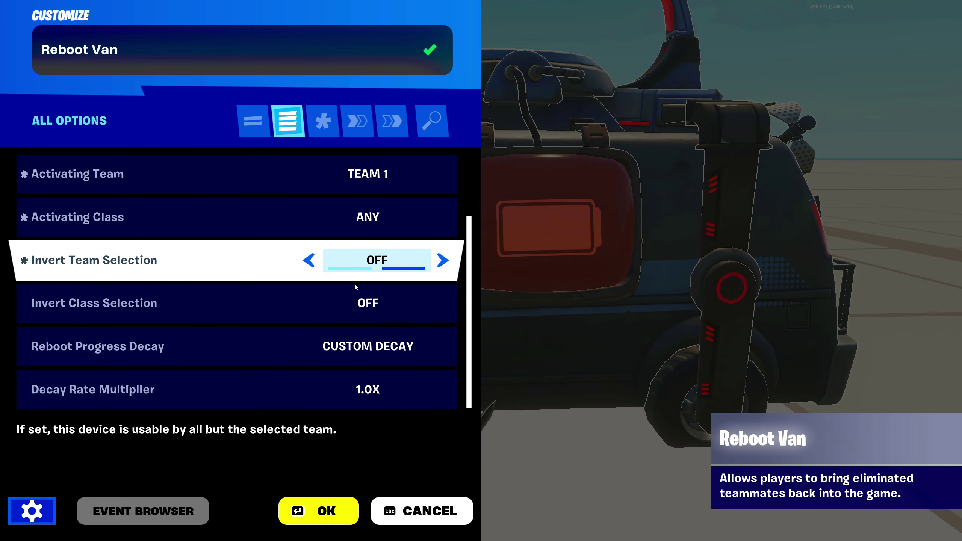
{"action": "left_click", "coordinate": [376, 184]}
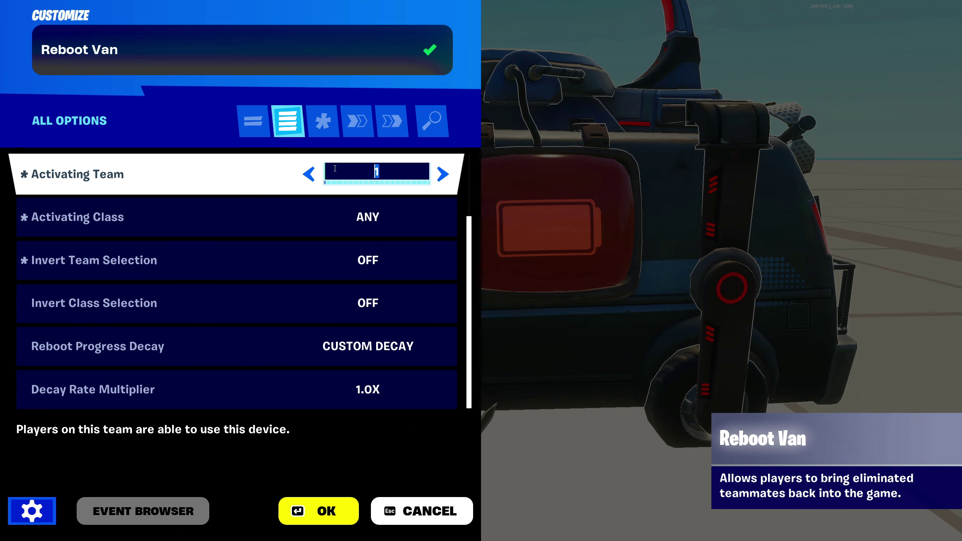
{"action": "left_click", "coordinate": [310, 175]}
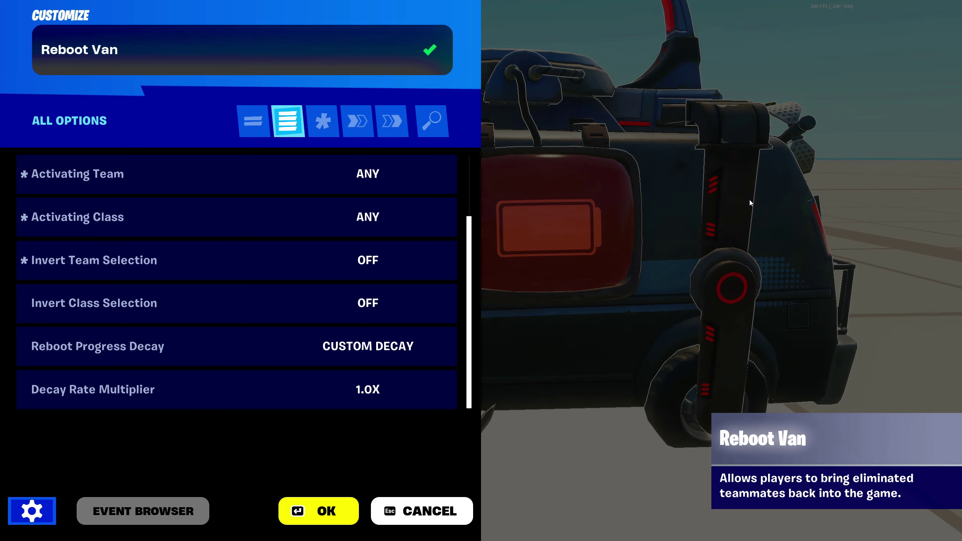
Step: Cycle Reboot Progress Decay through Instant Reset and Battle Royale, ending on Custom Decay
{"action": "left_click", "coordinate": [394, 354]}
{"action": "left_click", "coordinate": [375, 394]}
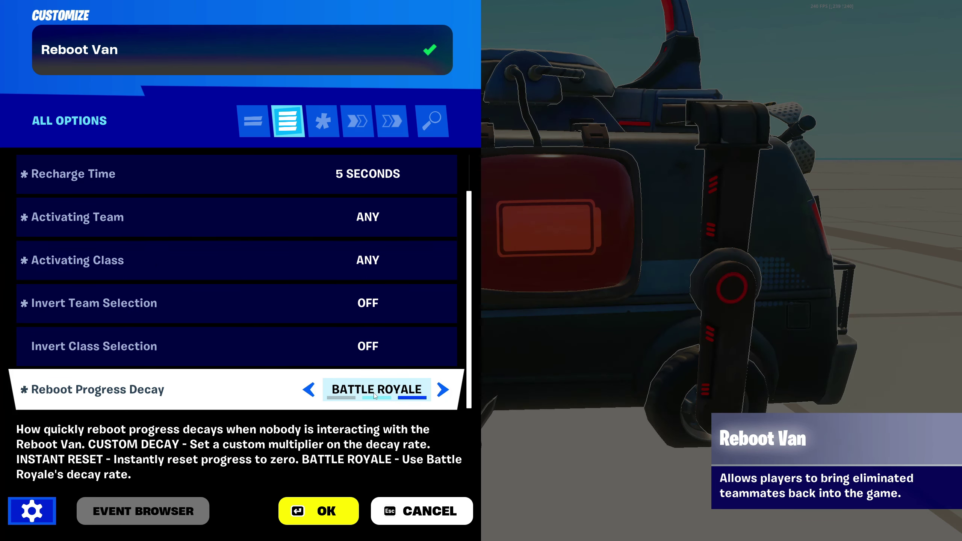
{"action": "left_click", "coordinate": [308, 389]}
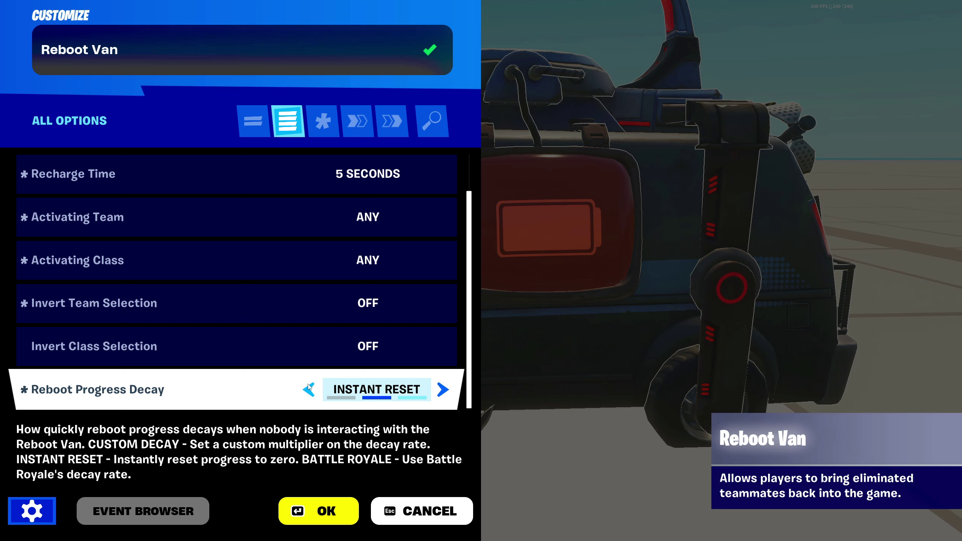
{"action": "left_click", "coordinate": [442, 390]}
{"action": "left_click", "coordinate": [316, 393]}
{"action": "left_click", "coordinate": [414, 396]}
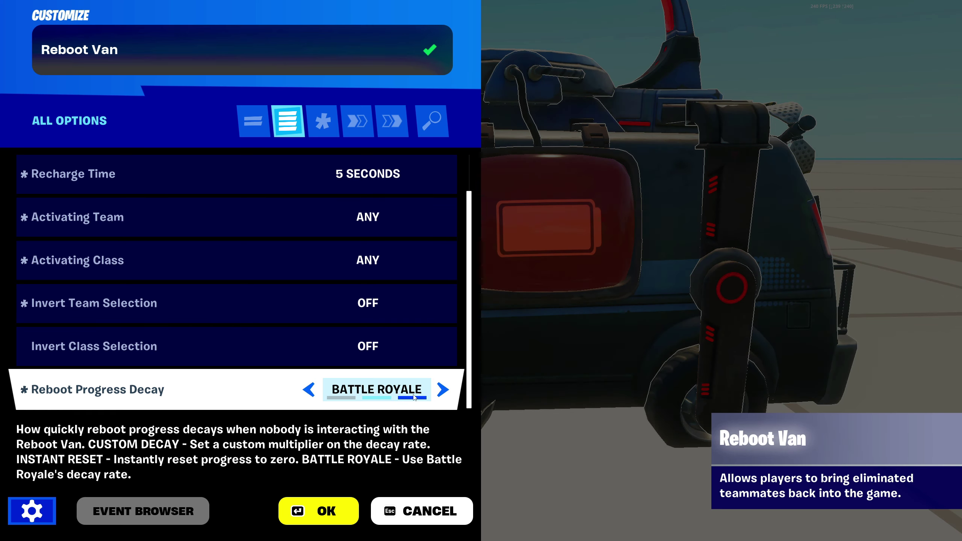
{"action": "left_click", "coordinate": [441, 390]}
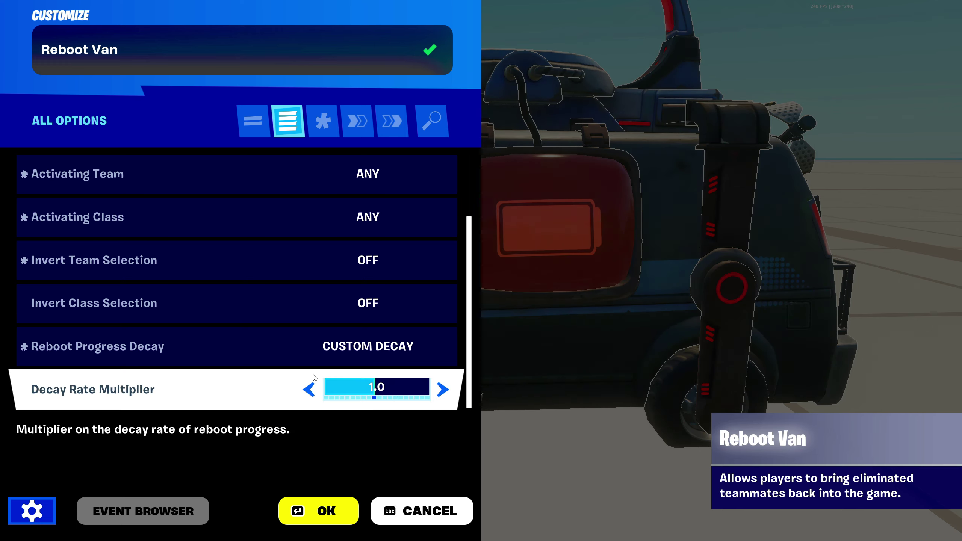
Step: Drop the Decay Rate Multiplier to its 0.1X minimum, then raise it to 1.5
{"action": "left_click", "coordinate": [308, 390]}
{"action": "left_click", "coordinate": [308, 390]}
{"action": "left_click", "coordinate": [308, 390]}
{"action": "left_click", "coordinate": [308, 389]}
{"action": "left_click", "coordinate": [309, 389]}
{"action": "left_click", "coordinate": [308, 389]}
{"action": "left_click", "coordinate": [308, 389]}
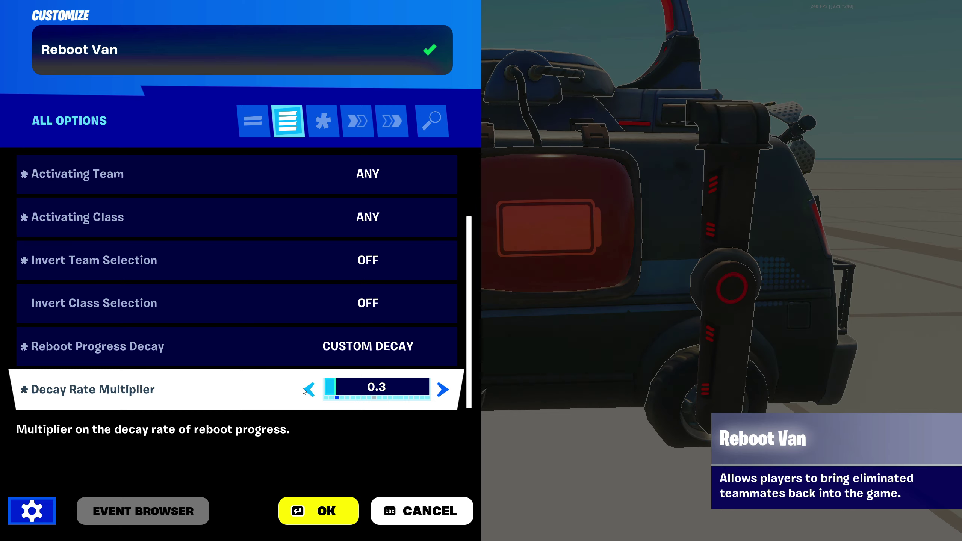
{"action": "left_click", "coordinate": [306, 390]}
{"action": "left_click", "coordinate": [306, 390]}
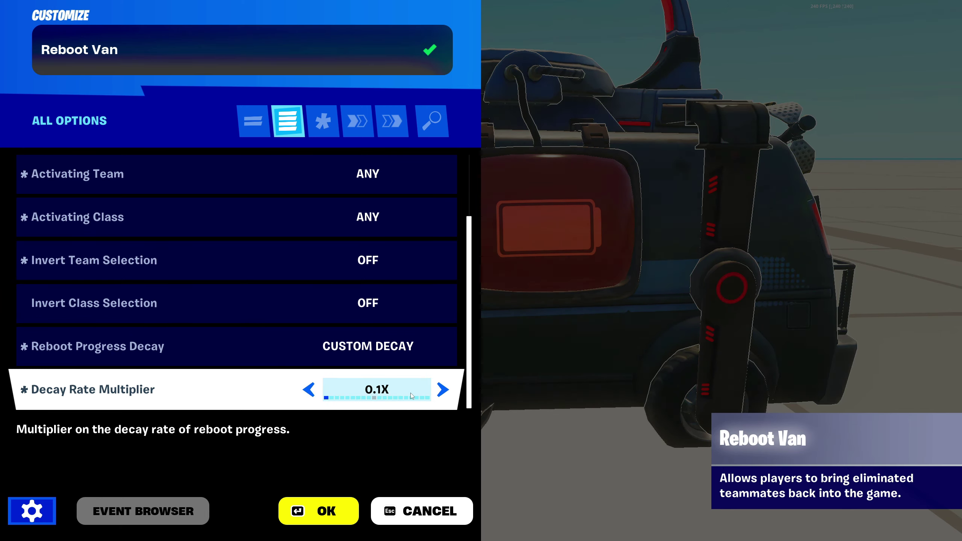
{"action": "left_click", "coordinate": [441, 390]}
{"action": "left_click", "coordinate": [442, 389]}
{"action": "left_click", "coordinate": [442, 390]}
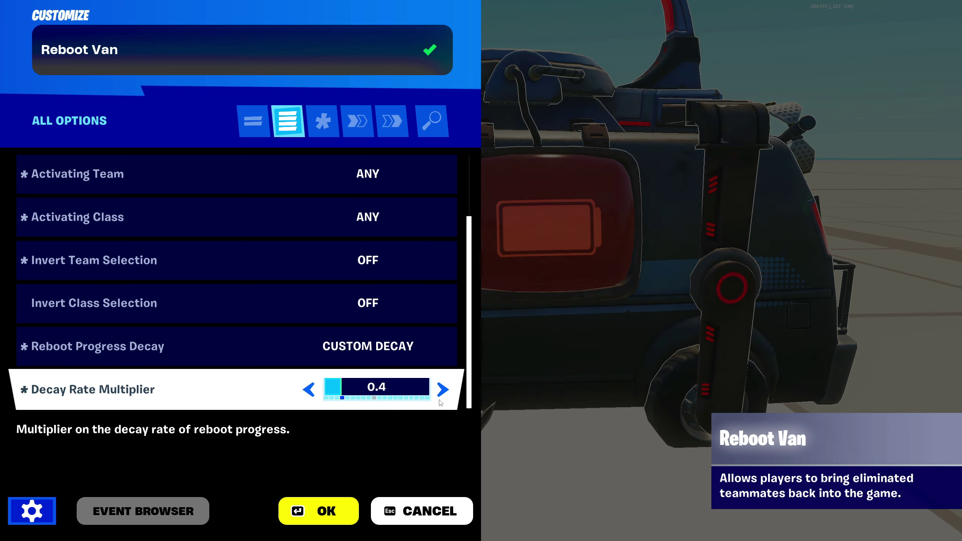
{"action": "left_click", "coordinate": [441, 390]}
{"action": "left_click", "coordinate": [441, 390]}
{"action": "left_click", "coordinate": [441, 389]}
{"action": "left_click", "coordinate": [442, 390]}
{"action": "left_click", "coordinate": [442, 389]}
{"action": "left_click", "coordinate": [441, 389]}
{"action": "left_click", "coordinate": [441, 389]}
{"action": "left_click", "coordinate": [441, 390]}
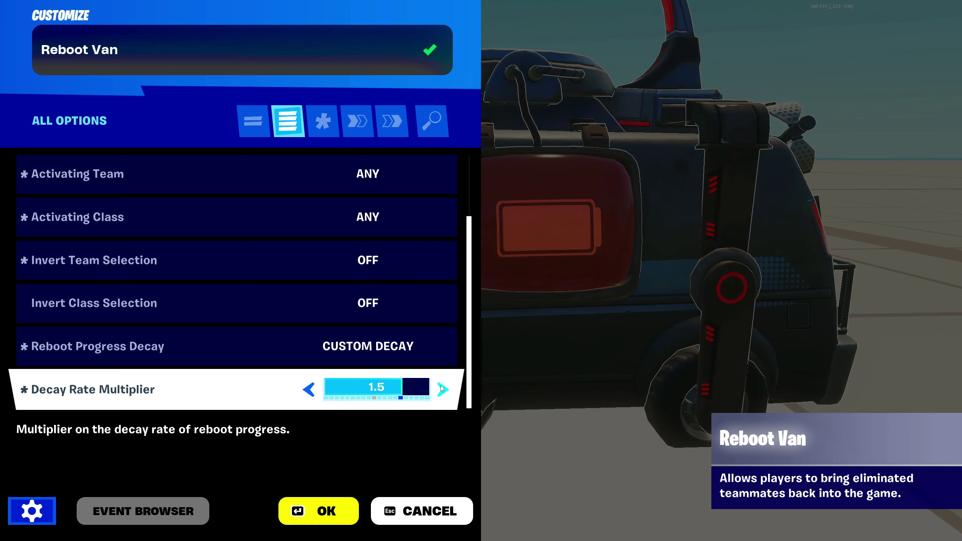